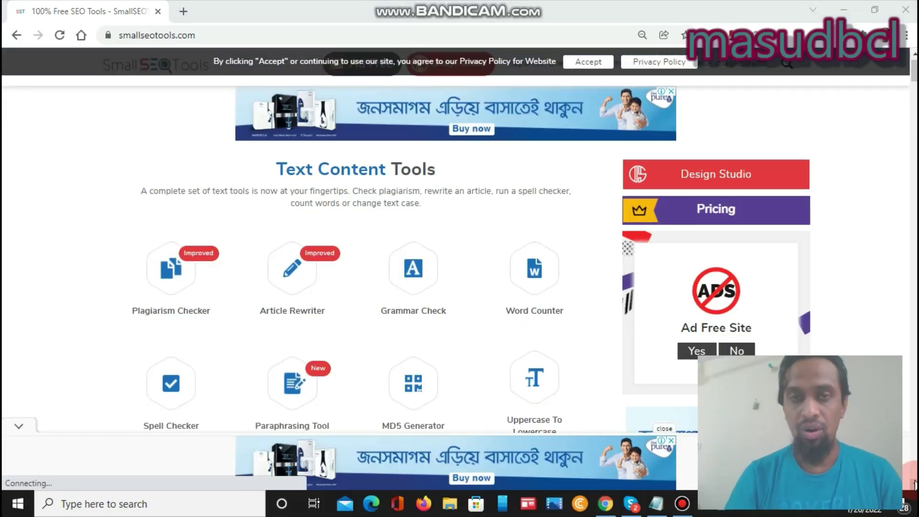
# Browse the tool categories on the SmallSEOTools home page from Text Content Tools down to Website Management Tools.
pyautogui.scroll(-3, 914, 484)
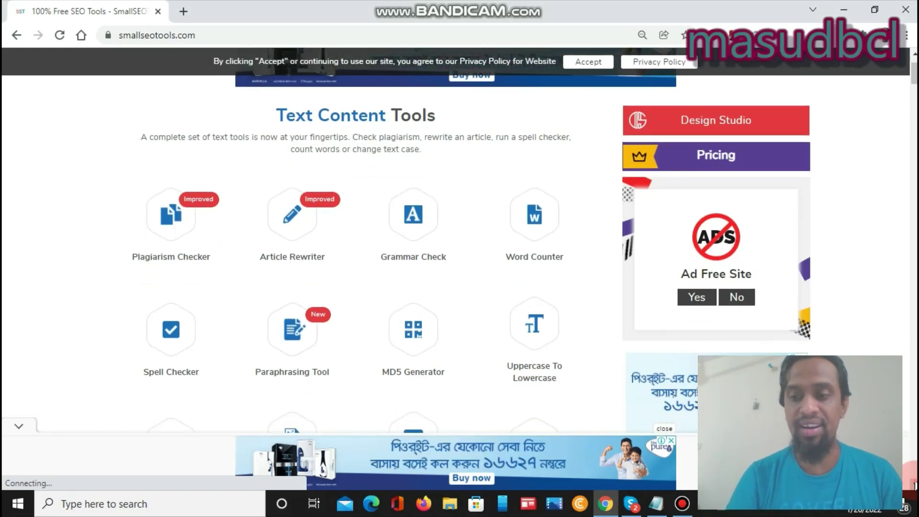
pyautogui.scroll(-2, 914, 484)
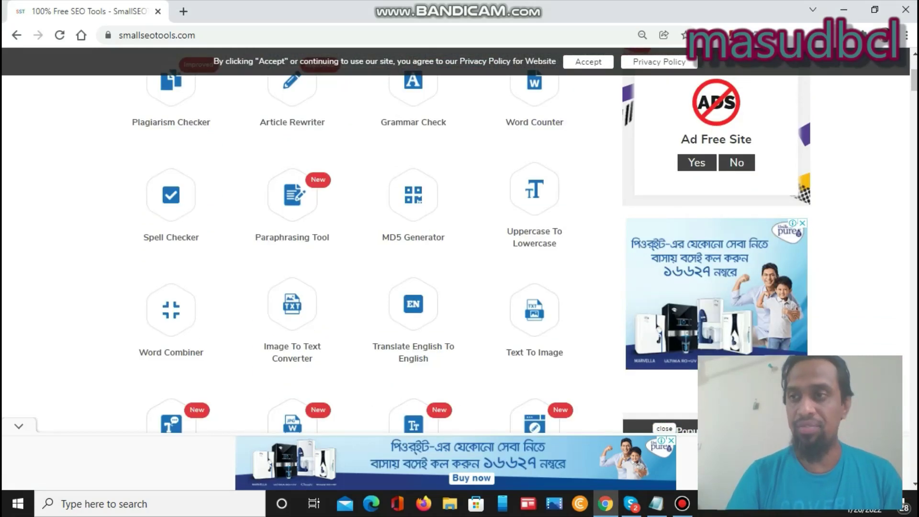
pyautogui.moveTo(914, 89); pyautogui.dragTo(914, 90)
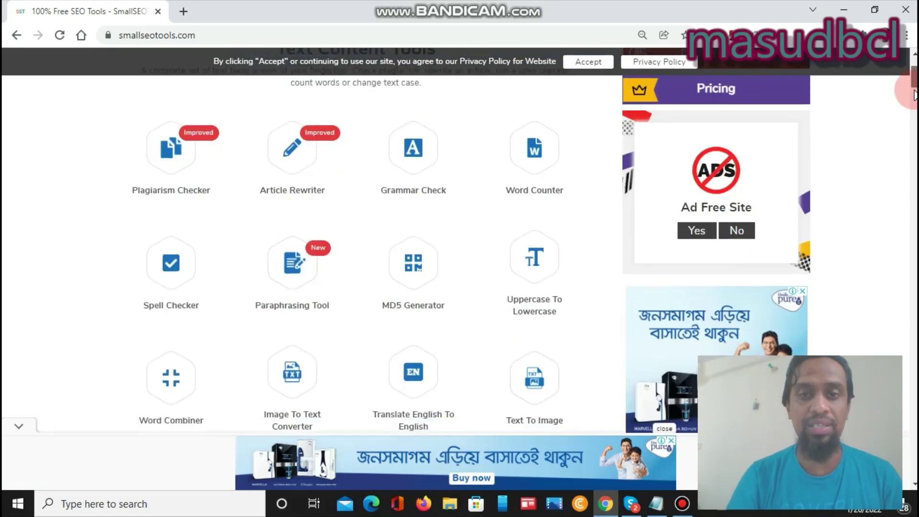
pyautogui.scroll(-20, 914, 95)
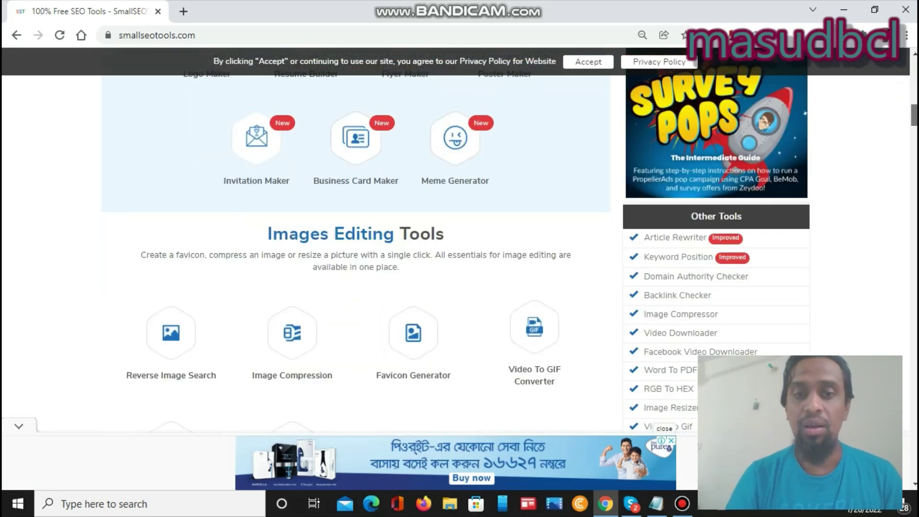
pyautogui.scroll(-3, 915, 120)
pyautogui.scroll(-10, 915, 120)
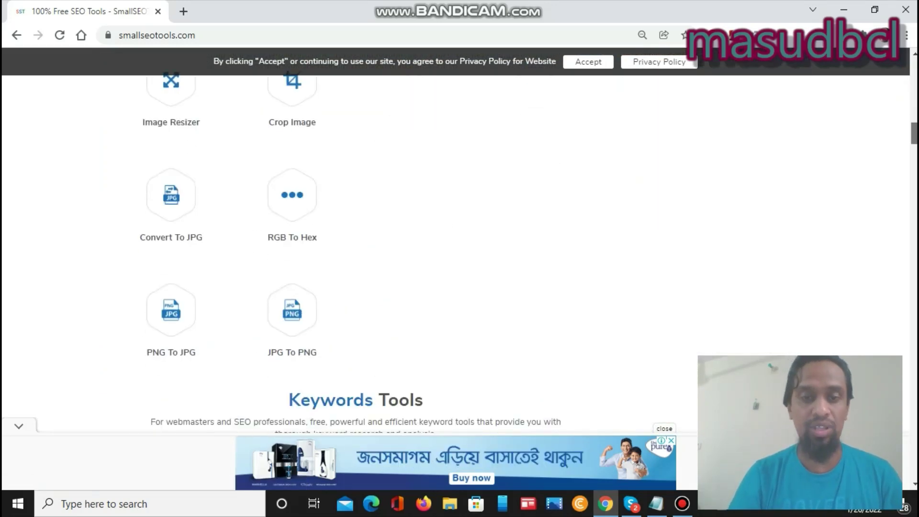
pyautogui.scroll(-1, 455, 173)
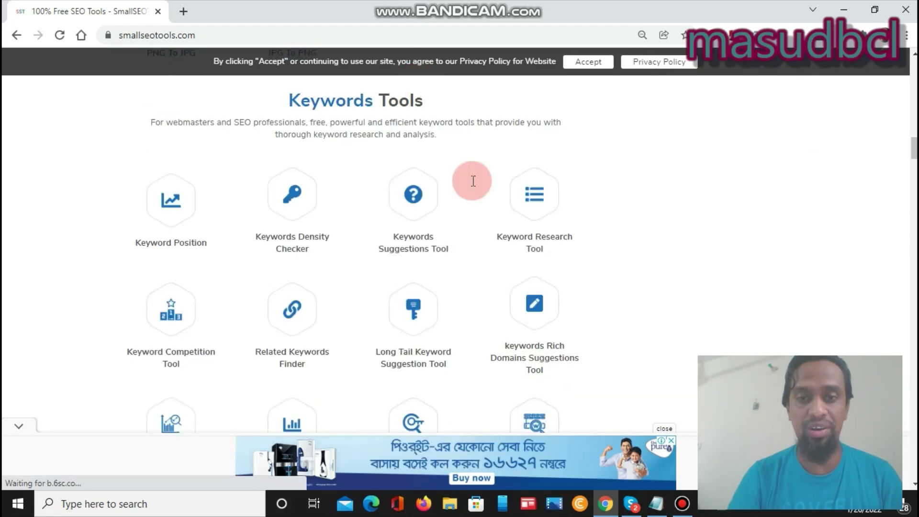
pyautogui.moveTo(915, 155); pyautogui.dragTo(915, 183)
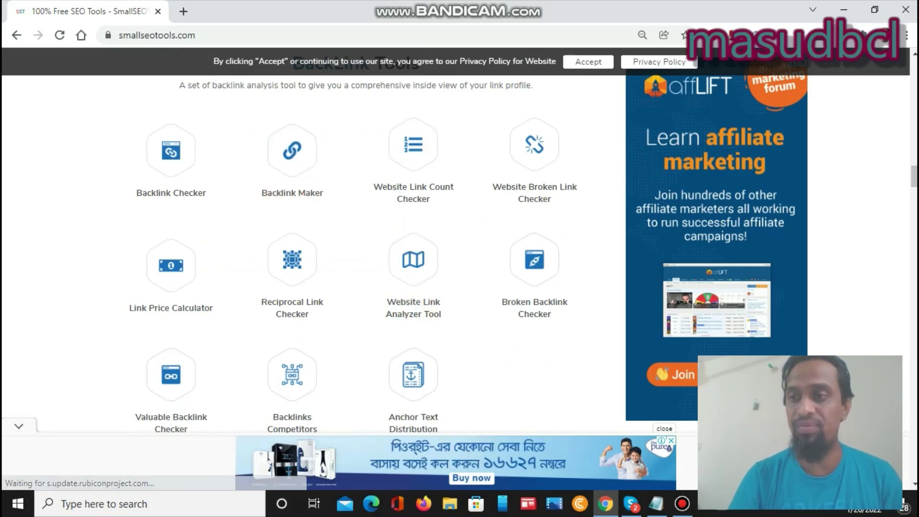
pyautogui.scroll(-8, 857, 184)
pyautogui.click(857, 184)
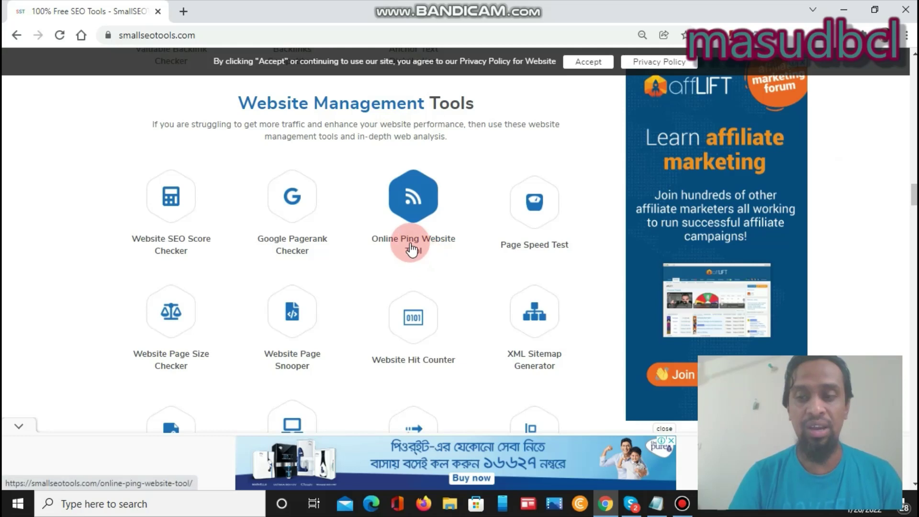
# Open the Online Ping Website Tool in a new browser tab and switch to that tab.
pyautogui.click(403, 249)
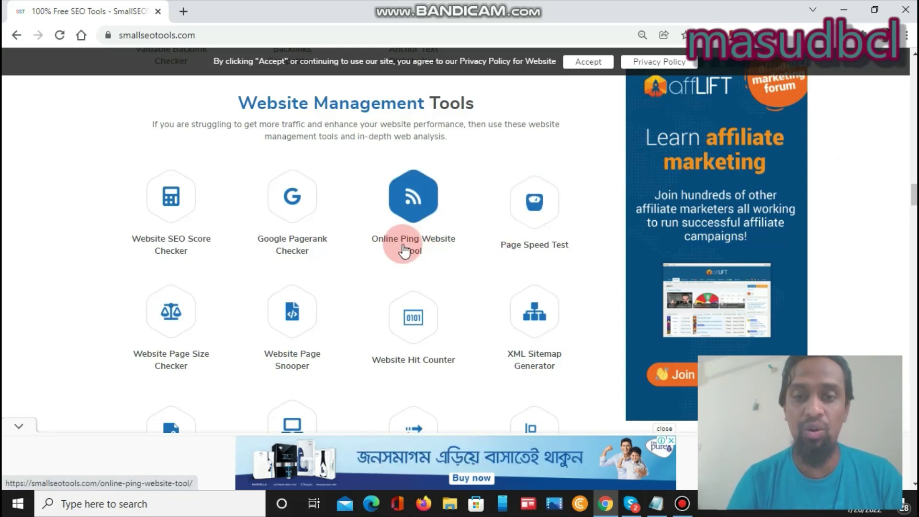
pyautogui.rightClick(404, 249)
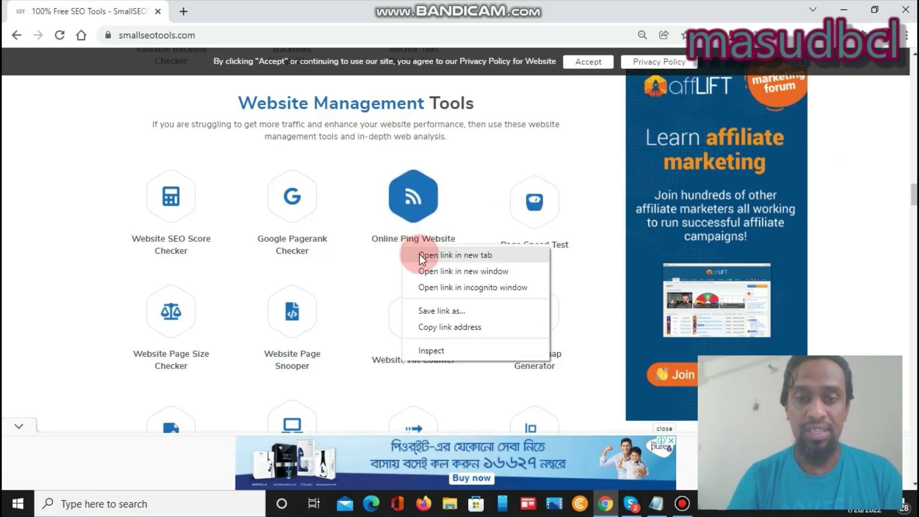
pyautogui.click(420, 258)
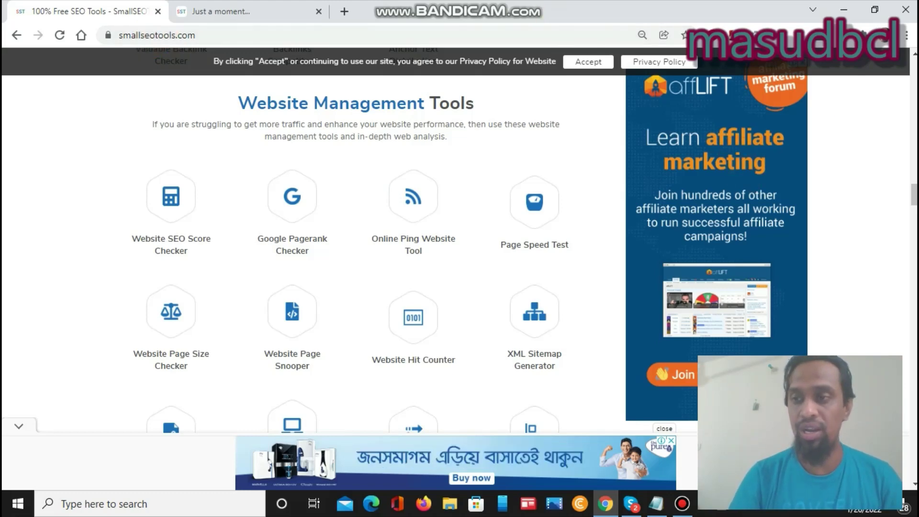
pyautogui.moveTo(914, 151); pyautogui.dragTo(913, 71)
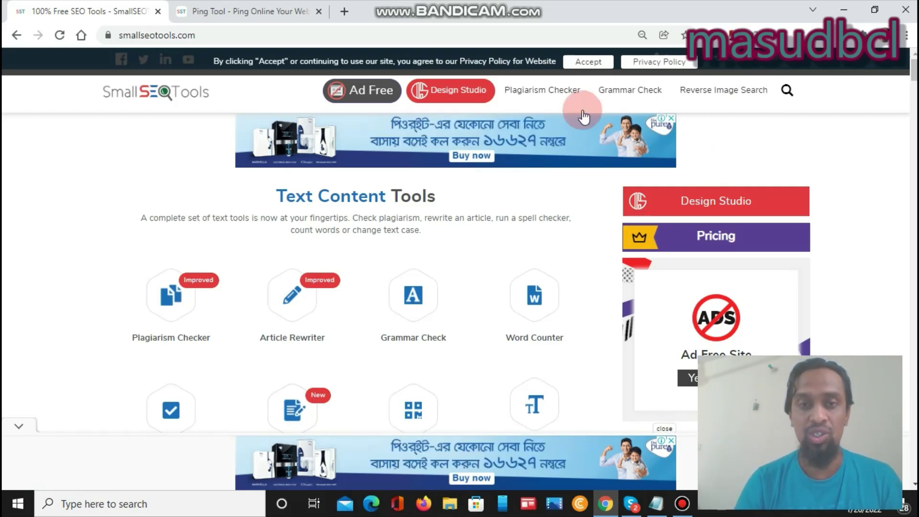
pyautogui.click(248, 9)
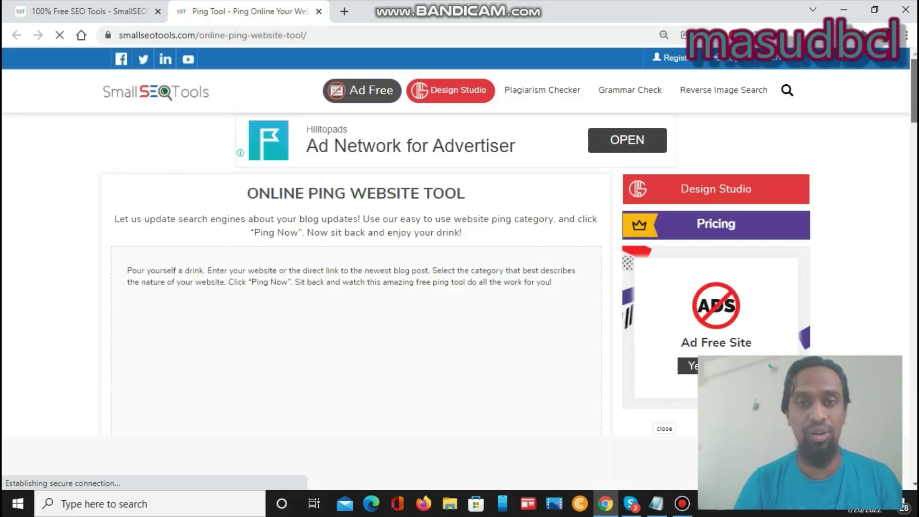
# Place the cursor in the ping form's entry box for up to 10 page or RSS URLs.
pyautogui.scroll(-3, 354, 239)
pyautogui.moveTo(914, 100); pyautogui.dragTo(916, 98)
pyautogui.scroll(-3, 201, 248)
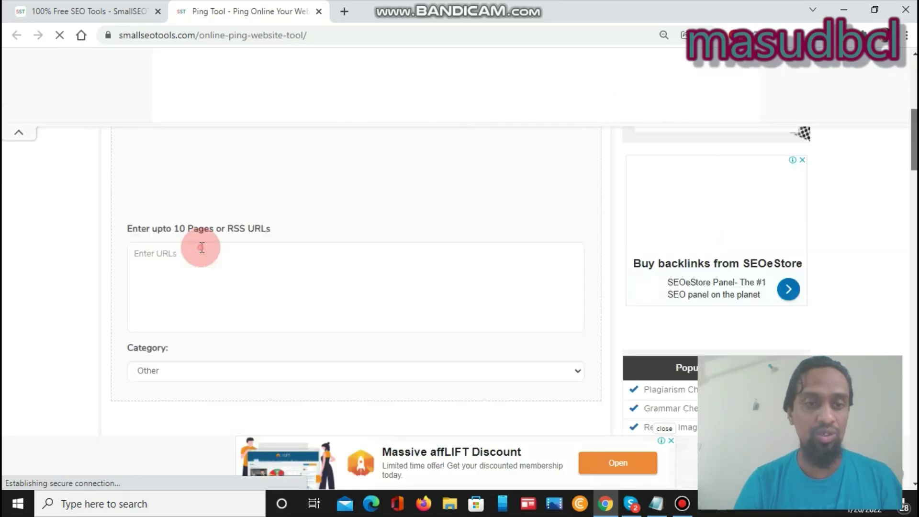
pyautogui.click(201, 247)
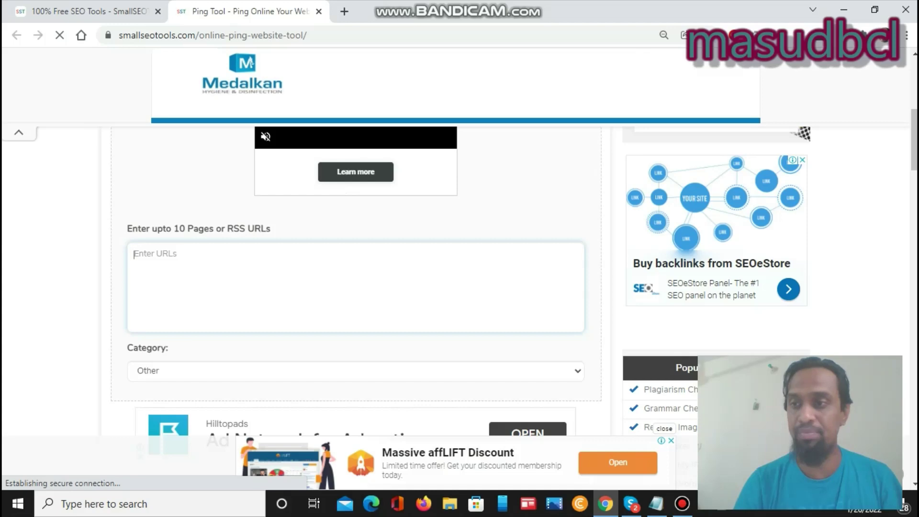
pyautogui.scroll(-2, 502, 282)
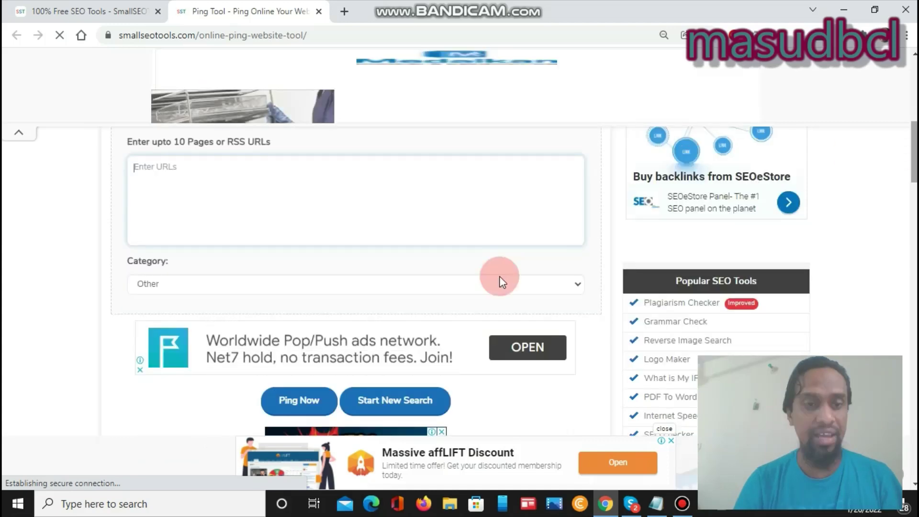
# Switch to the Monetization offer file in Notepad and copy the ten cutt.ly links from youtubevideorank to youtubersearningproof.
pyautogui.click(659, 508)
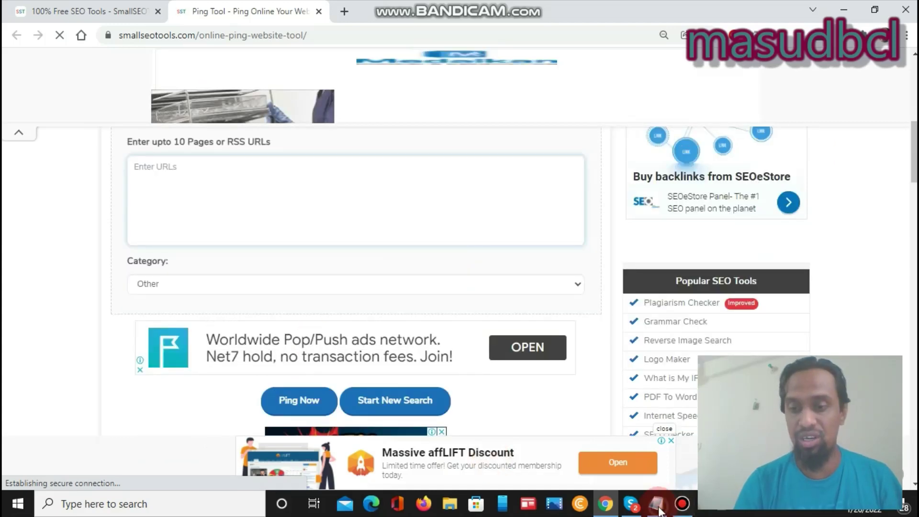
pyautogui.click(352, 218)
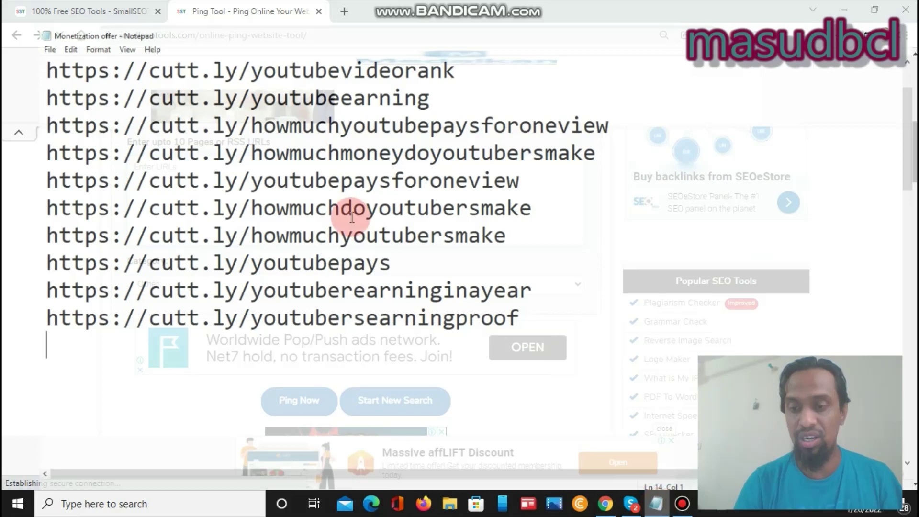
pyautogui.press('Return')
pyautogui.moveTo(519, 309); pyautogui.dragTo(3, 43)
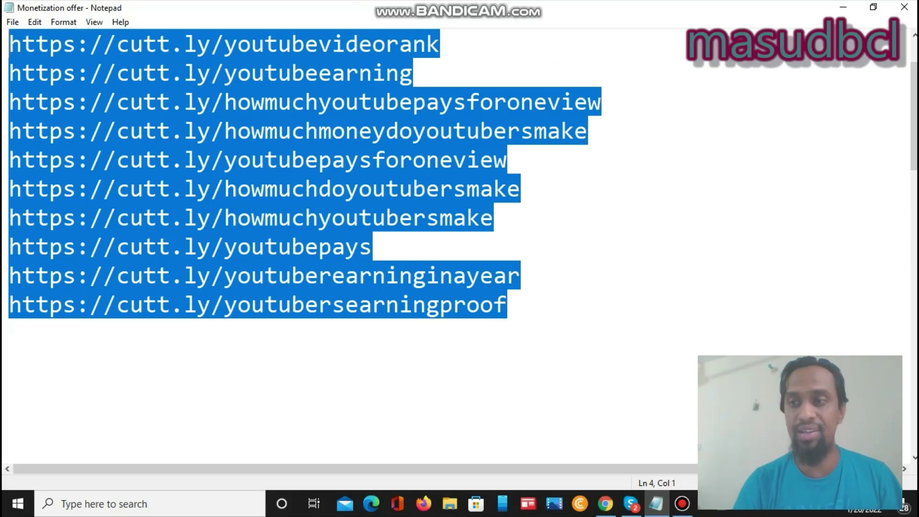
# Return to the ping tool in the browser and paste the ten copied cutt.ly links into the URL box.
pyautogui.hotkey('alt', 'Tab')
pyautogui.scroll(-1, 415, 198)
pyautogui.click(376, 168)
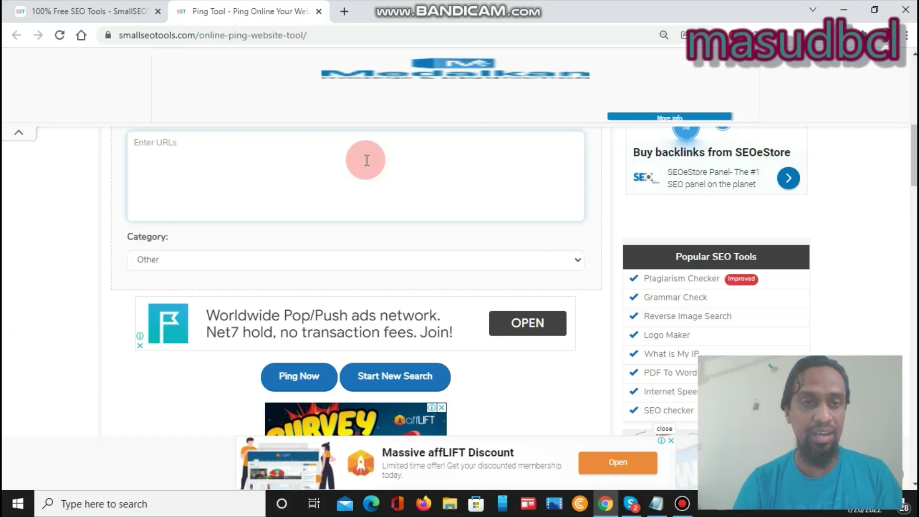
pyautogui.hotkey('ctrl', 'v')
# Set the category to Internet & Online and start pinging the entered URLs.
pyautogui.scroll(1, 915, 162)
pyautogui.scroll(1, 912, 102)
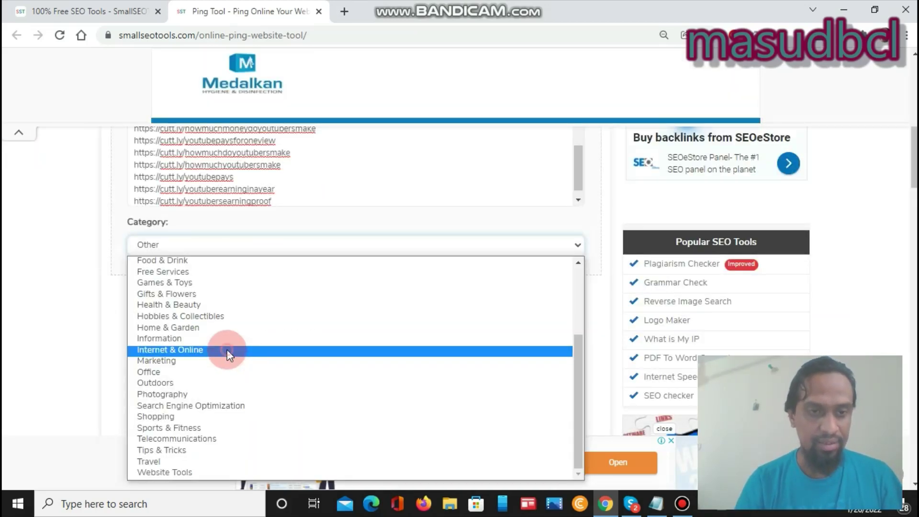
pyautogui.click(227, 350)
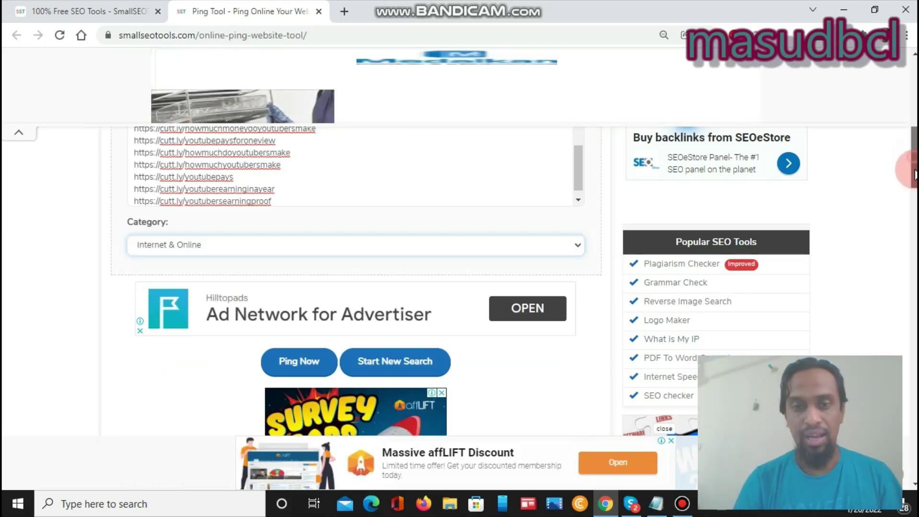
pyautogui.scroll(-2, 914, 170)
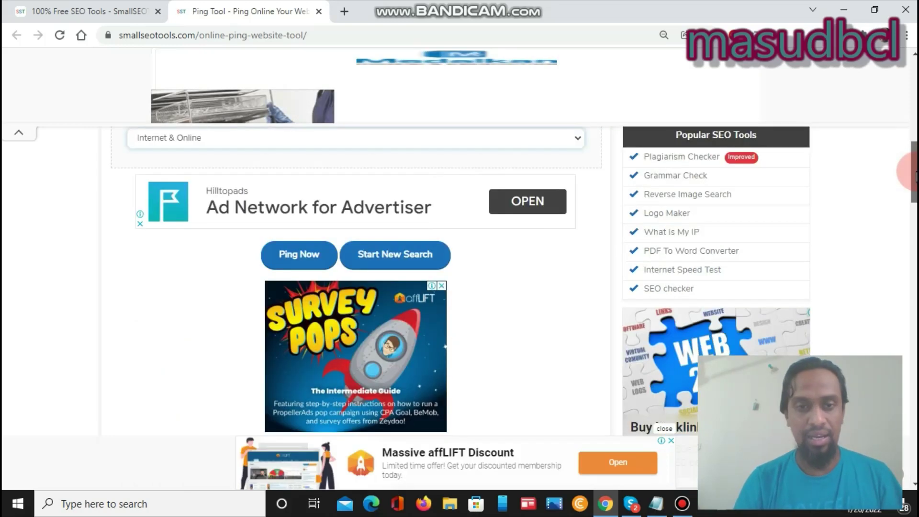
pyautogui.click(305, 255)
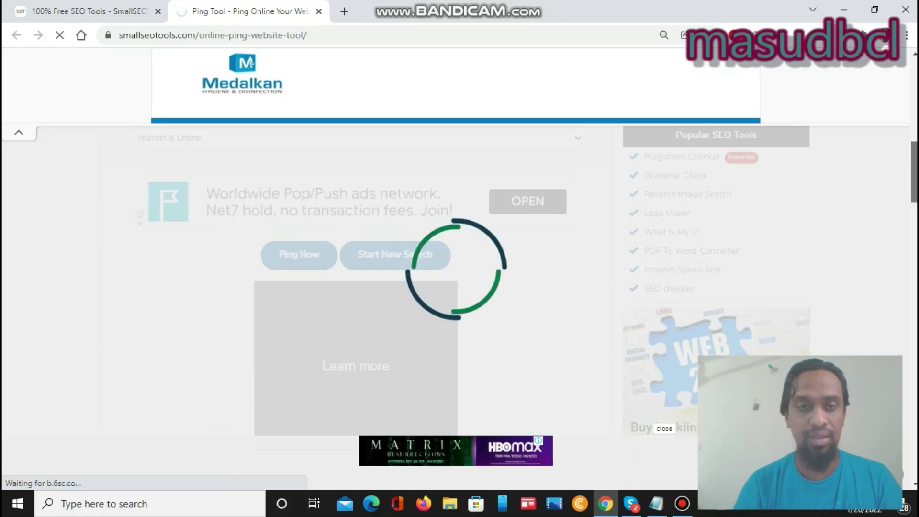
pyautogui.scroll(-4, 460, 278)
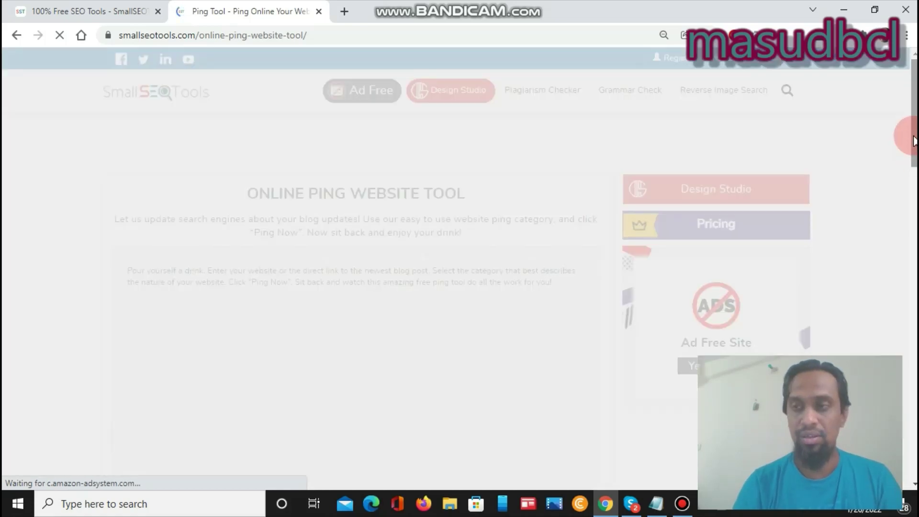
pyautogui.scroll(-5, 459, 268)
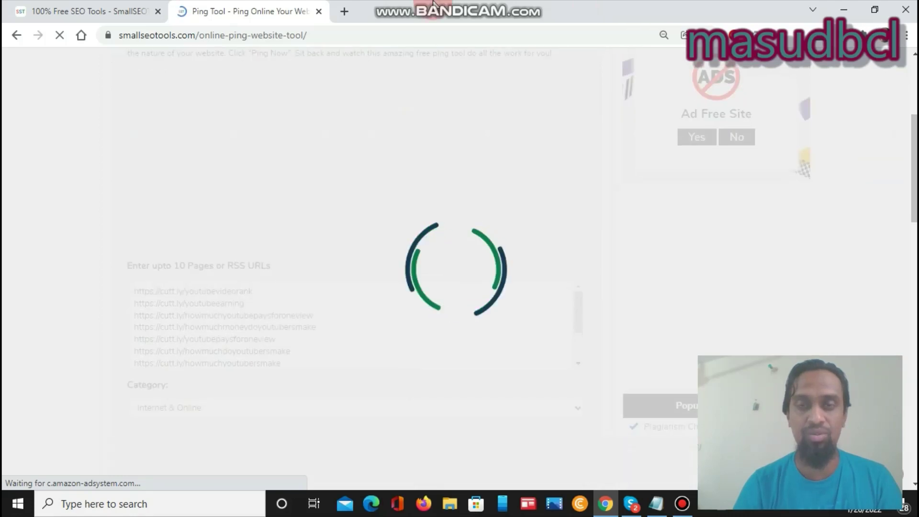
pyautogui.moveTo(432, 3)
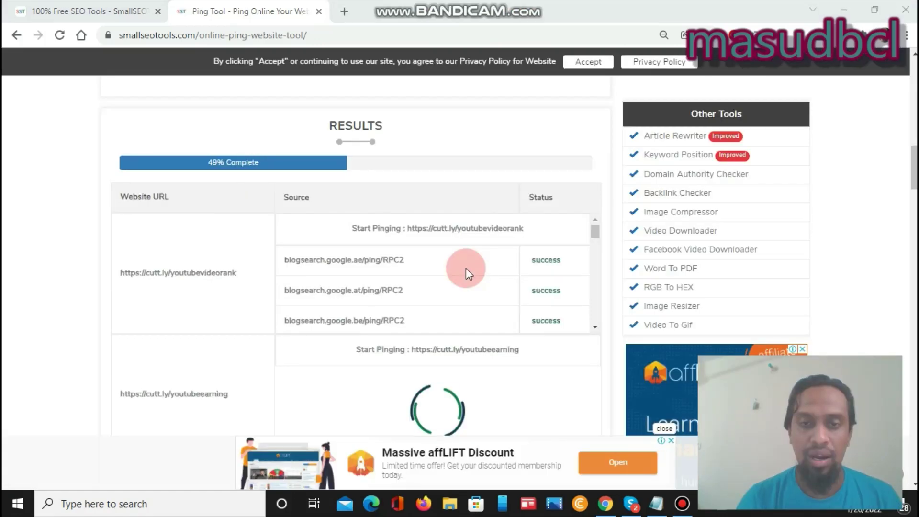
pyautogui.moveTo(600, 236)
pyautogui.mouseDown()
pyautogui.moveTo(595, 231)
pyautogui.moveTo(595, 315)
pyautogui.moveTo(595, 214)
pyautogui.moveTo(594, 296)
pyautogui.moveTo(593, 237)
pyautogui.mouseUp()
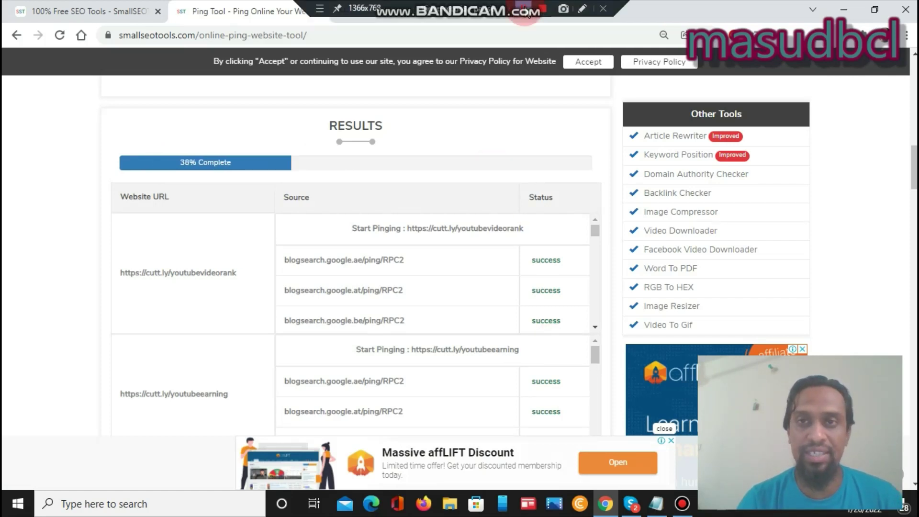
pyautogui.click(526, 10)
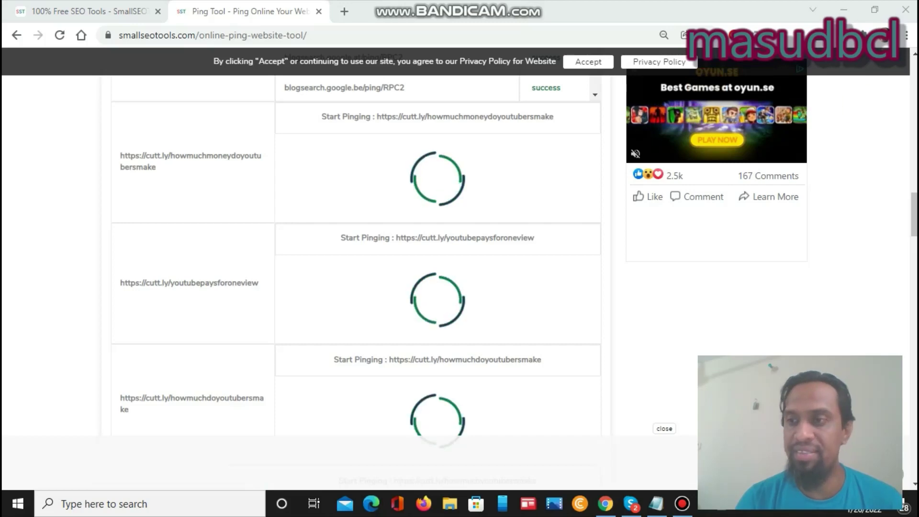
# Examine the ping results for each submitted URL, including the source list and statuses for the howmuchmoneydoyoutubersmake link.
pyautogui.moveTo(913, 210)
pyautogui.mouseDown()
pyautogui.moveTo(914, 154)
pyautogui.moveTo(914, 206)
pyautogui.mouseUp()
pyautogui.click(452, 314)
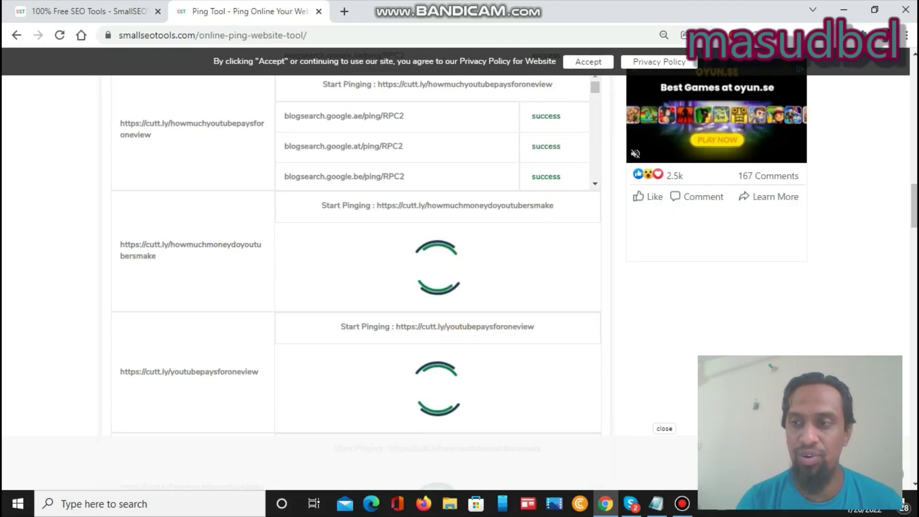
pyautogui.scroll(-5, 433, 192)
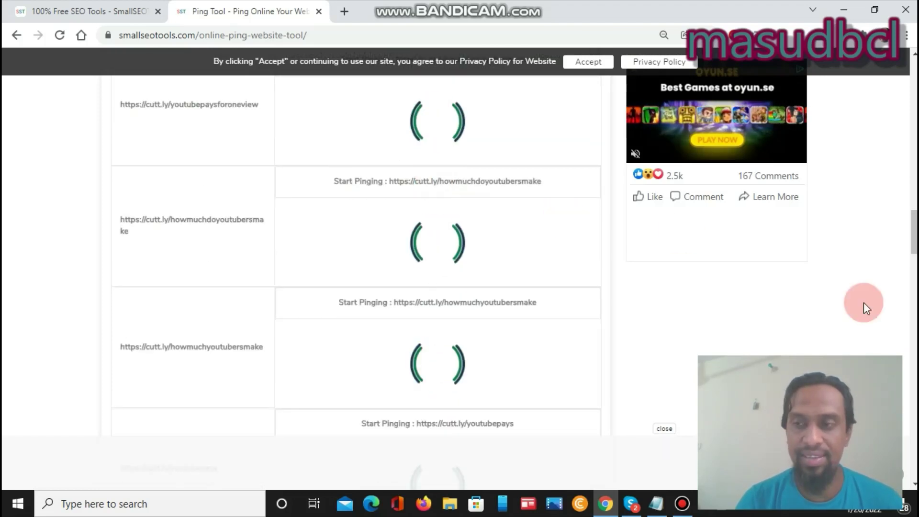
pyautogui.scroll(-3, 522, 223)
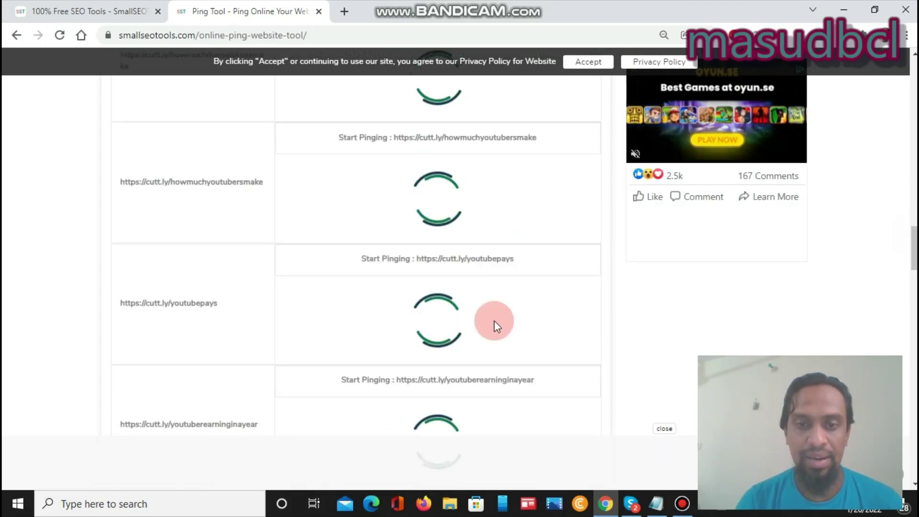
pyautogui.scroll(-6, 525, 235)
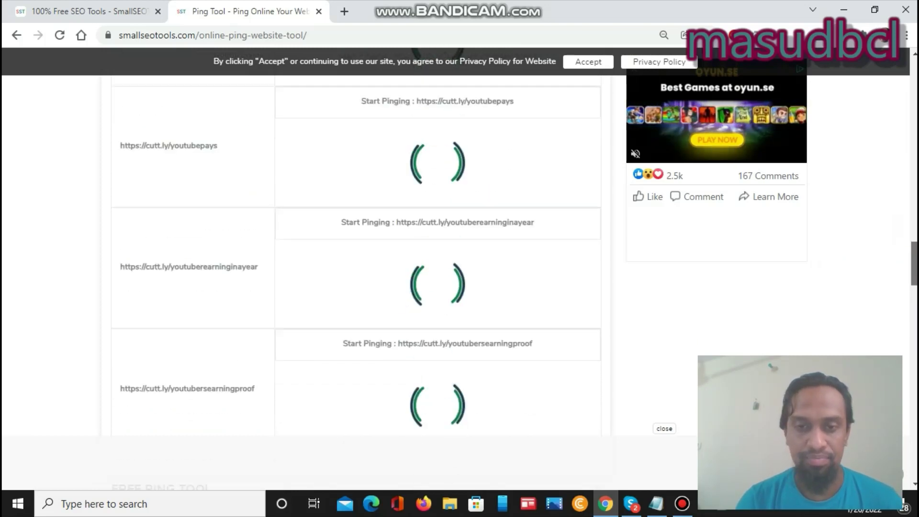
pyautogui.moveTo(913, 278); pyautogui.dragTo(914, 205)
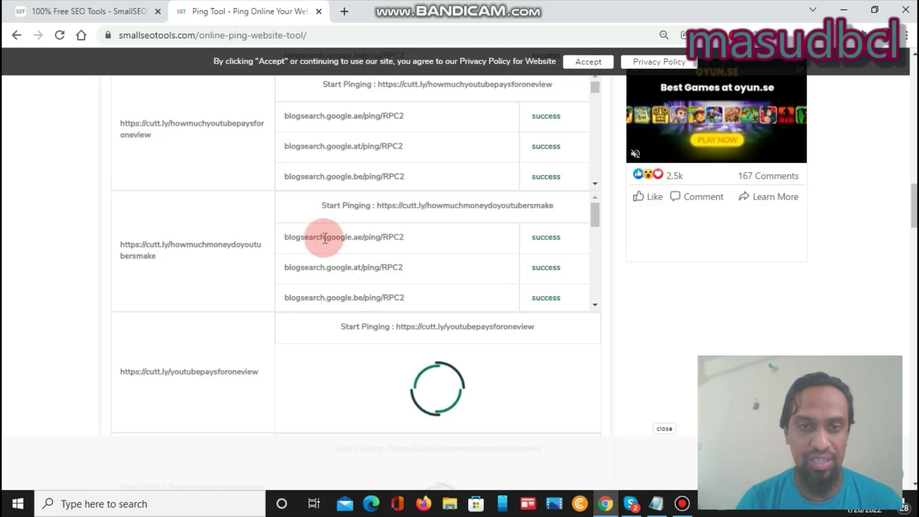
pyautogui.moveTo(596, 220); pyautogui.dragTo(598, 254)
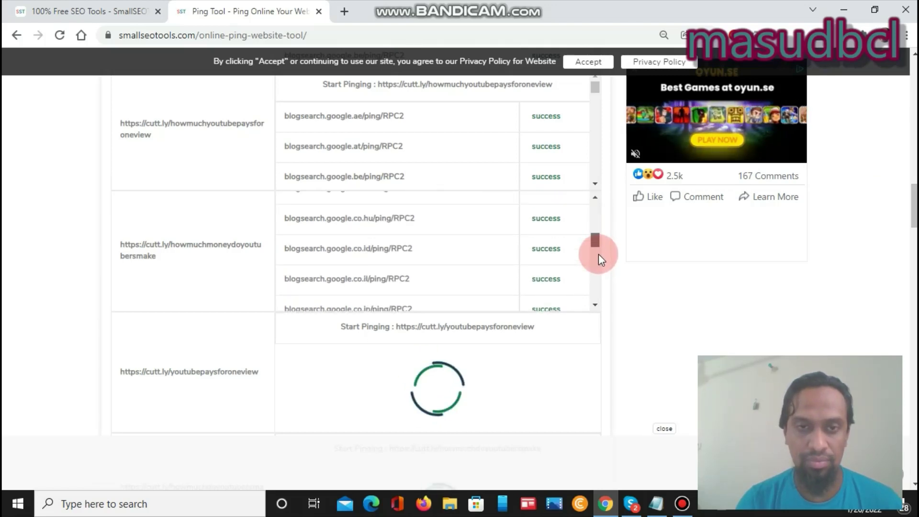
pyautogui.moveTo(287, 252); pyautogui.dragTo(414, 255)
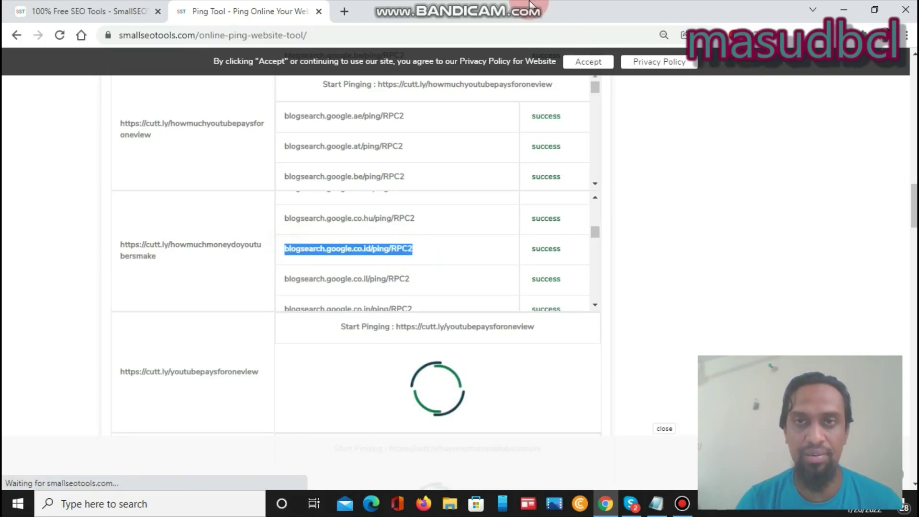